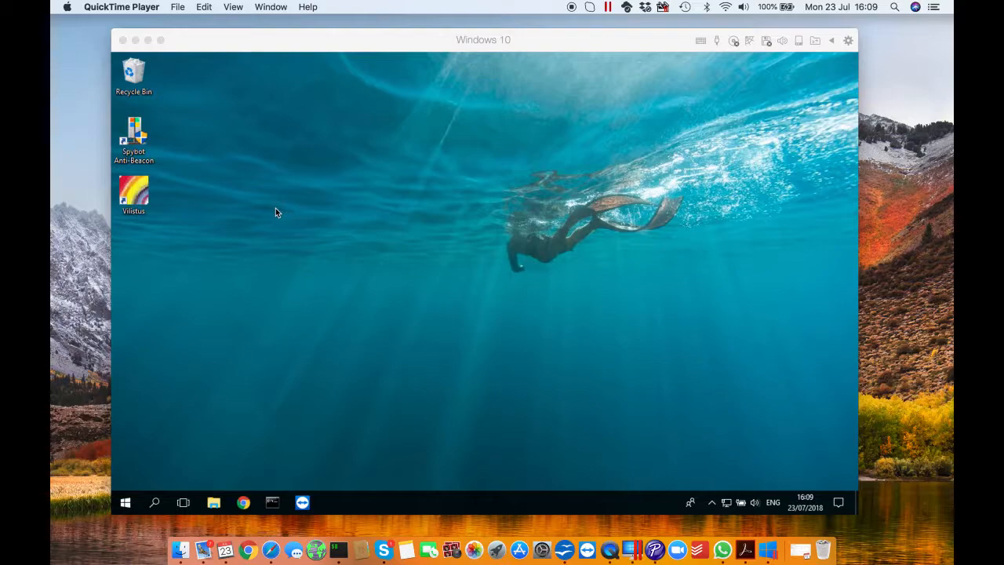
Launch Vilistus and review the sensor types and sample rates assigned to the sockets in the sensor configuration
{"action": "left_click", "coordinate": [136, 197]}
{"action": "double_click", "coordinate": [135, 197]}
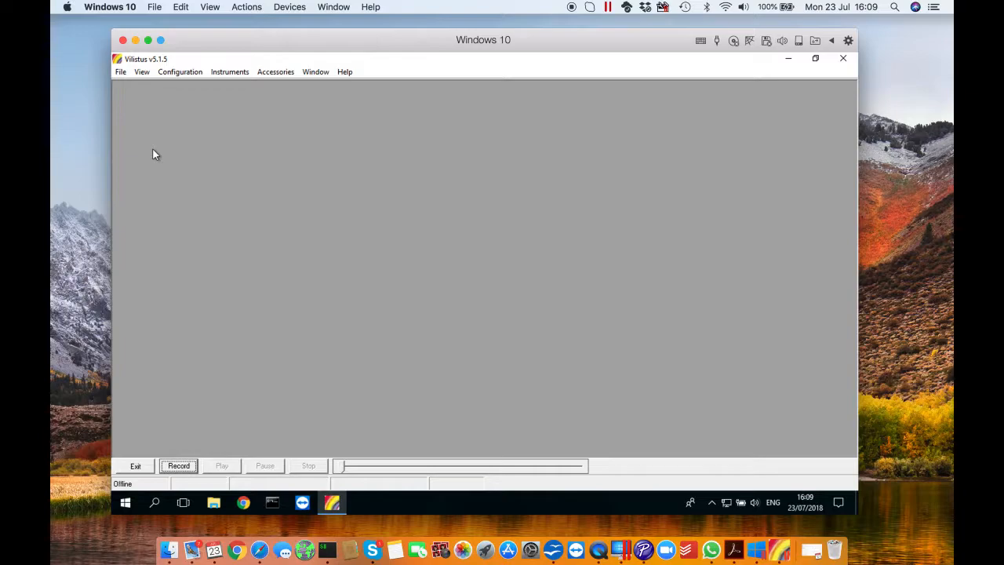
{"action": "left_click", "coordinate": [178, 72]}
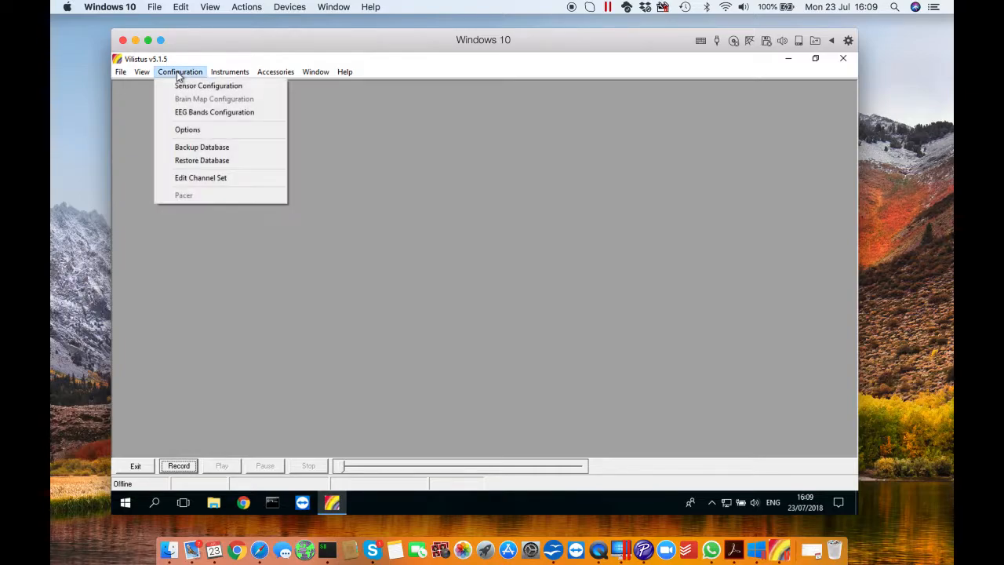
{"action": "left_click", "coordinate": [179, 85]}
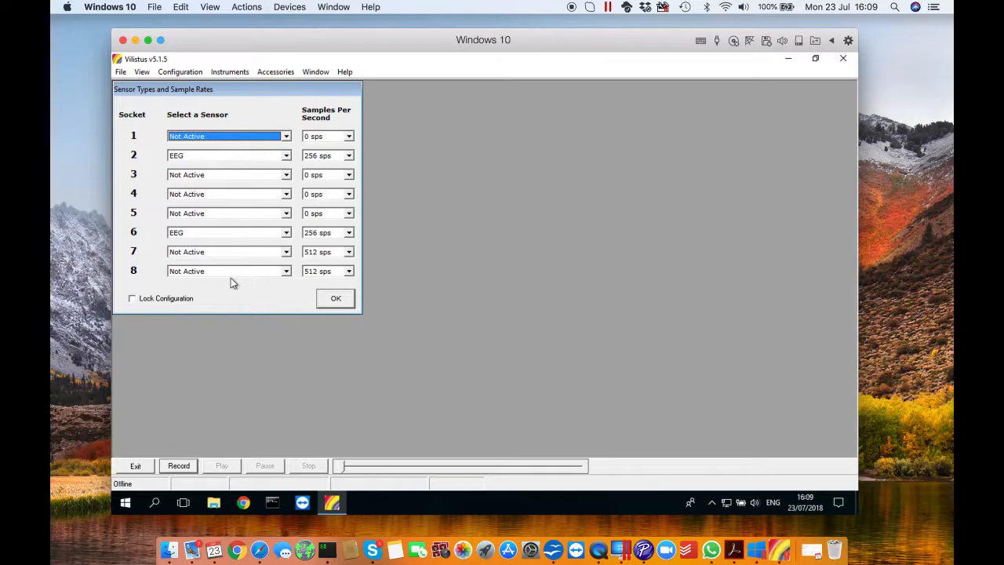
{"action": "left_click", "coordinate": [336, 300]}
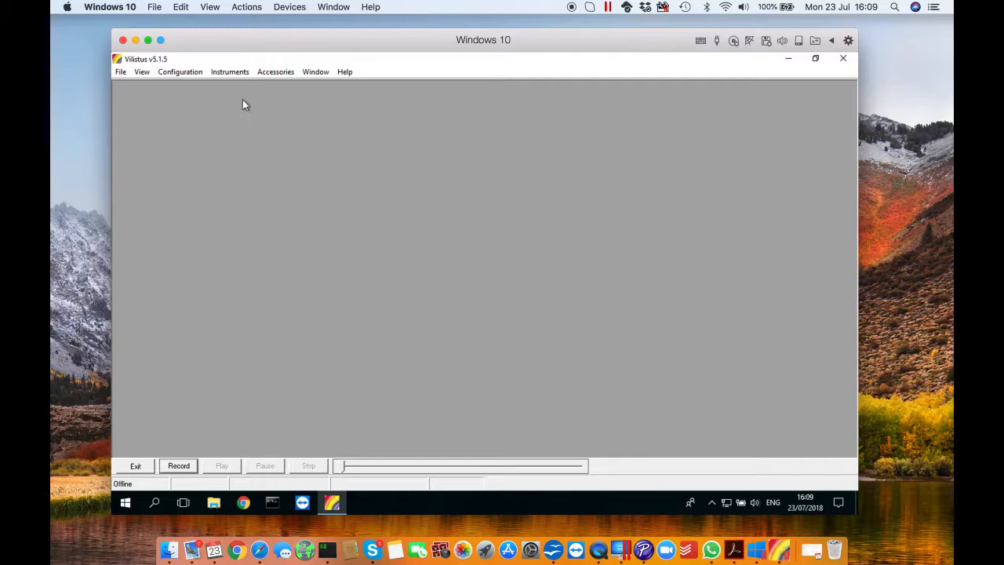
Add a time series instrument showing raw data from Sensor-2 EEG and place it along the workspace's upper edge
{"action": "left_click", "coordinate": [233, 72]}
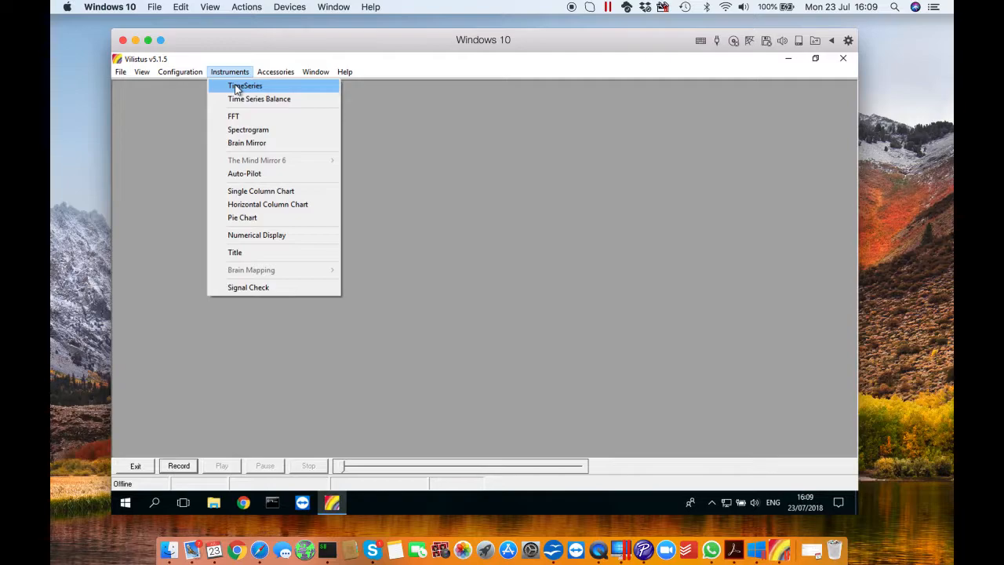
{"action": "left_click", "coordinate": [236, 88]}
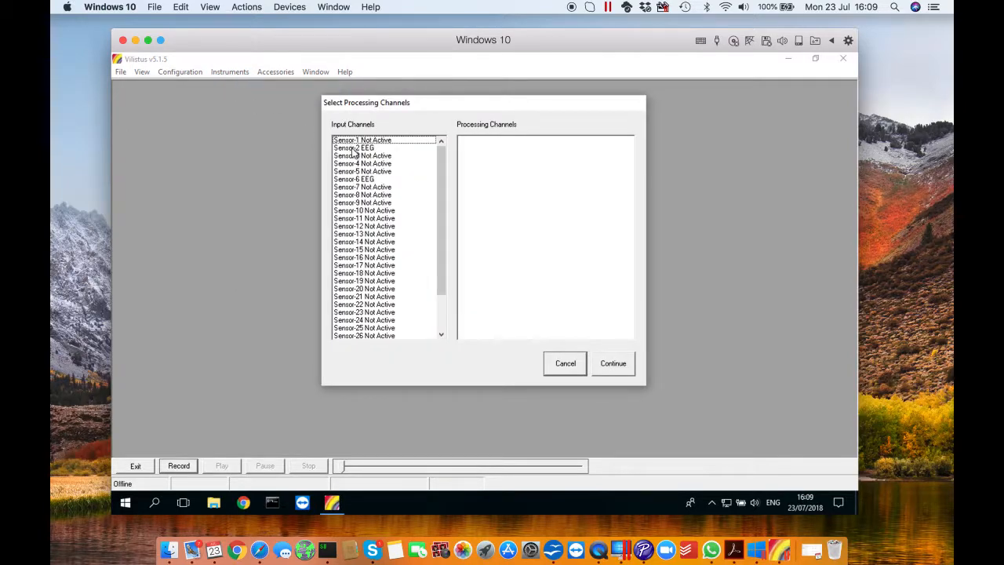
{"action": "left_click", "coordinate": [354, 148]}
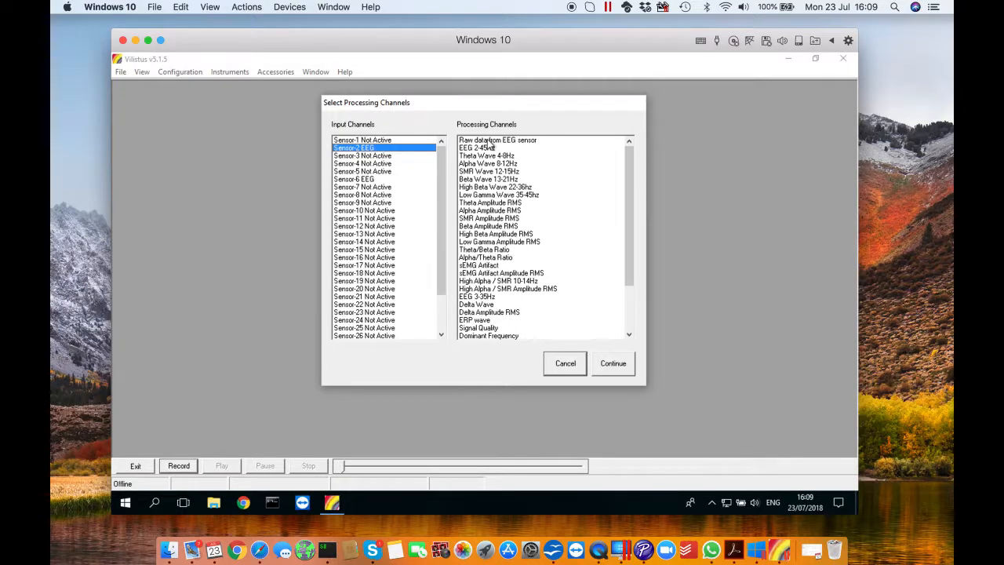
{"action": "left_click", "coordinate": [487, 142]}
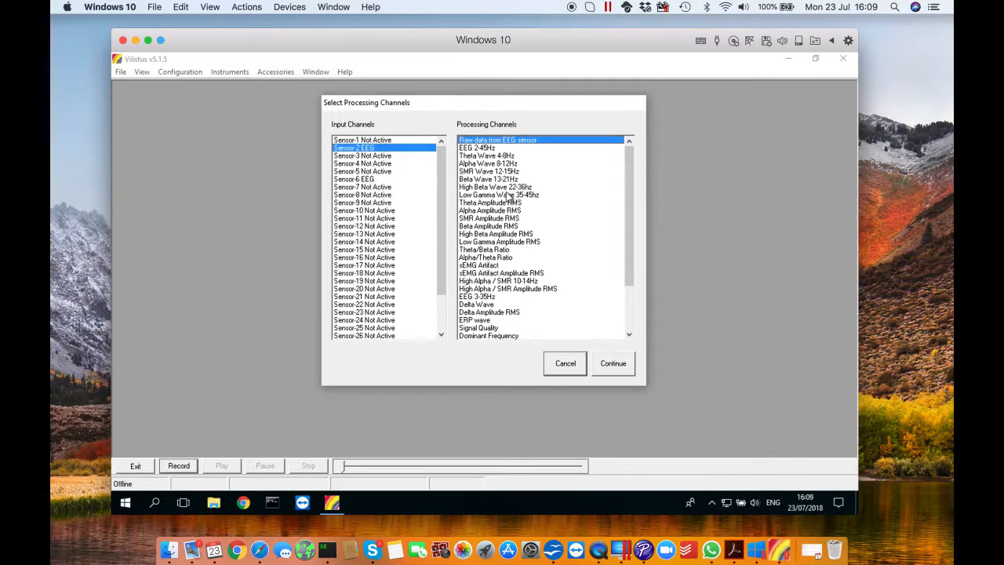
{"action": "left_click", "coordinate": [613, 365]}
{"action": "left_click_drag", "start_coordinate": [528, 229], "coordinate": [529, 101]}
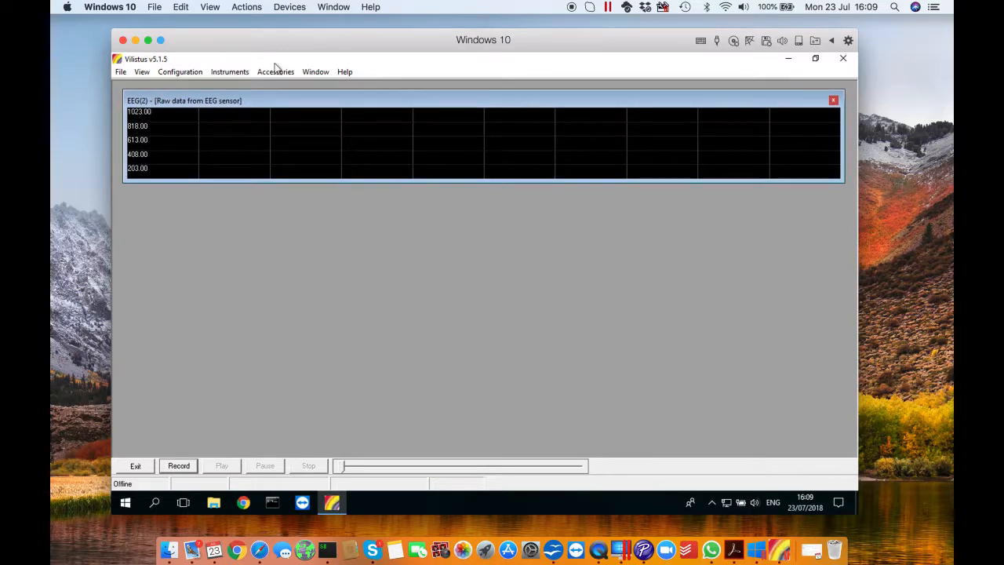
Add a second time series instrument showing raw data from Sensor-6 EEG
{"action": "left_click", "coordinate": [241, 72]}
{"action": "left_click", "coordinate": [235, 84]}
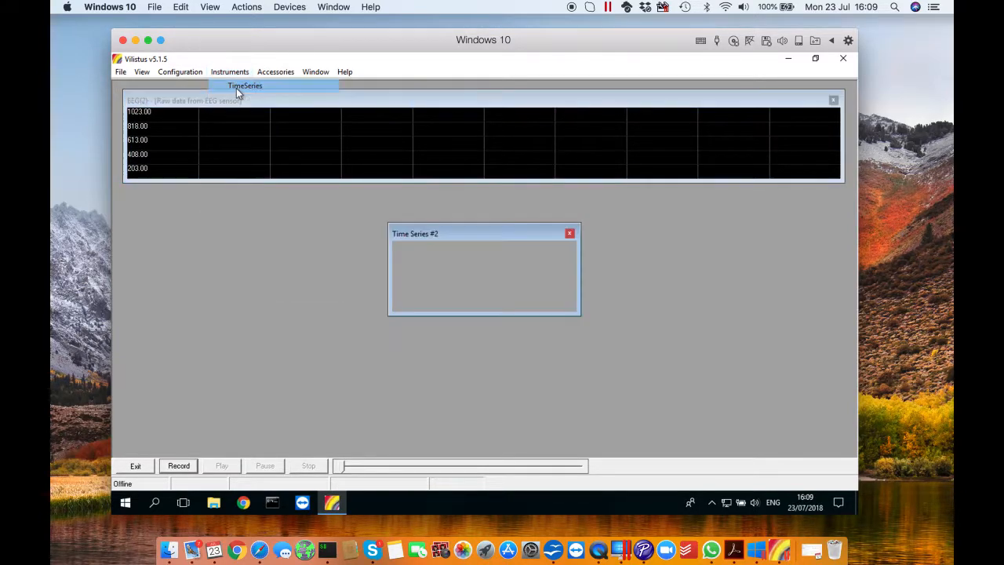
{"action": "left_click", "coordinate": [357, 179]}
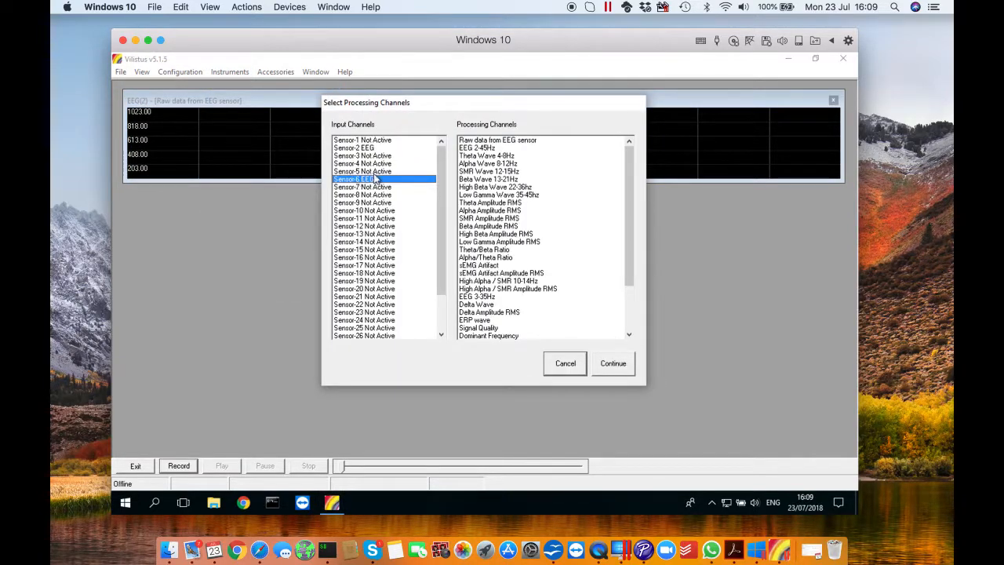
{"action": "left_click", "coordinate": [484, 141]}
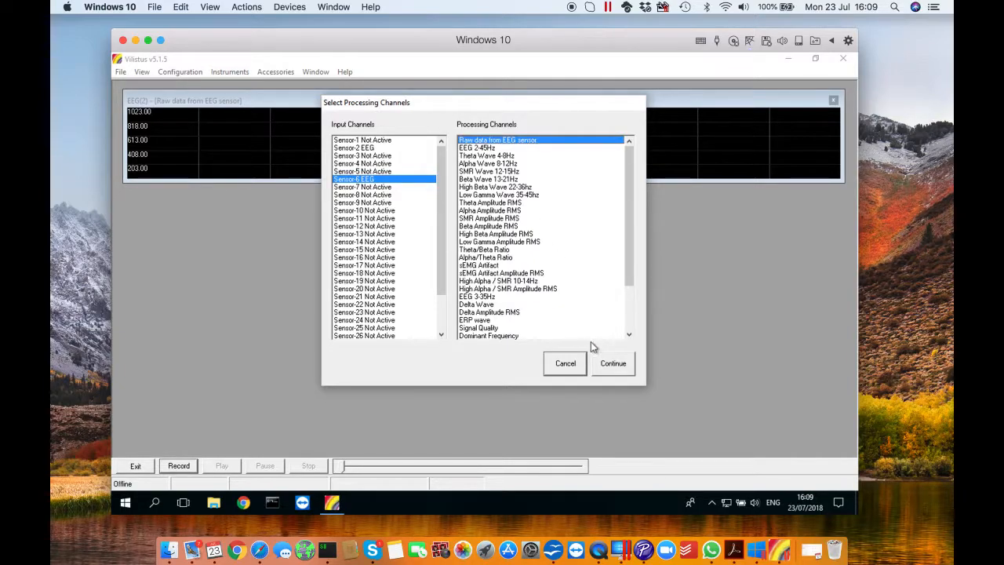
{"action": "left_click", "coordinate": [607, 365]}
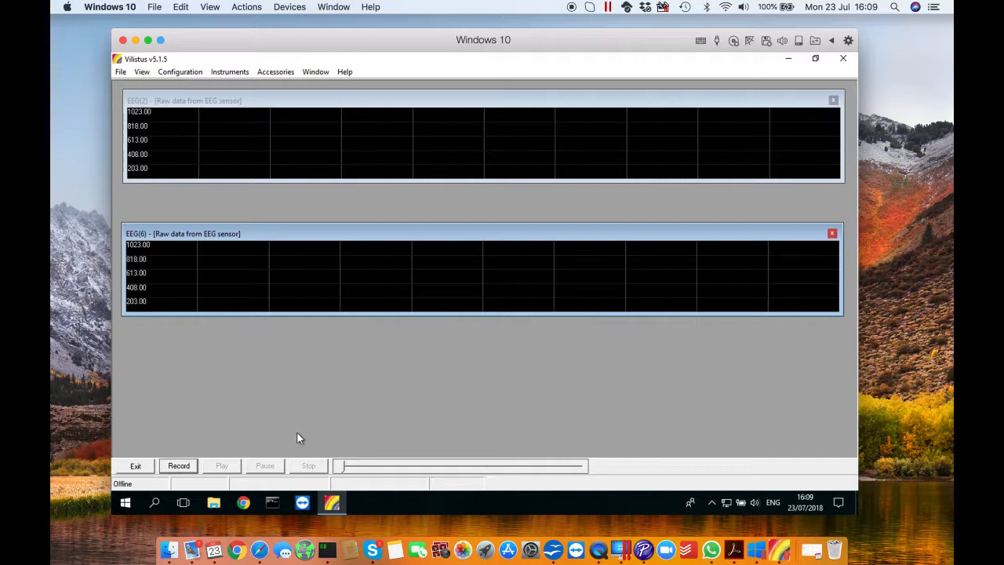
Record a trial session for the test client to check both raw EEG signals, and discard it without saving
{"action": "left_click", "coordinate": [179, 466]}
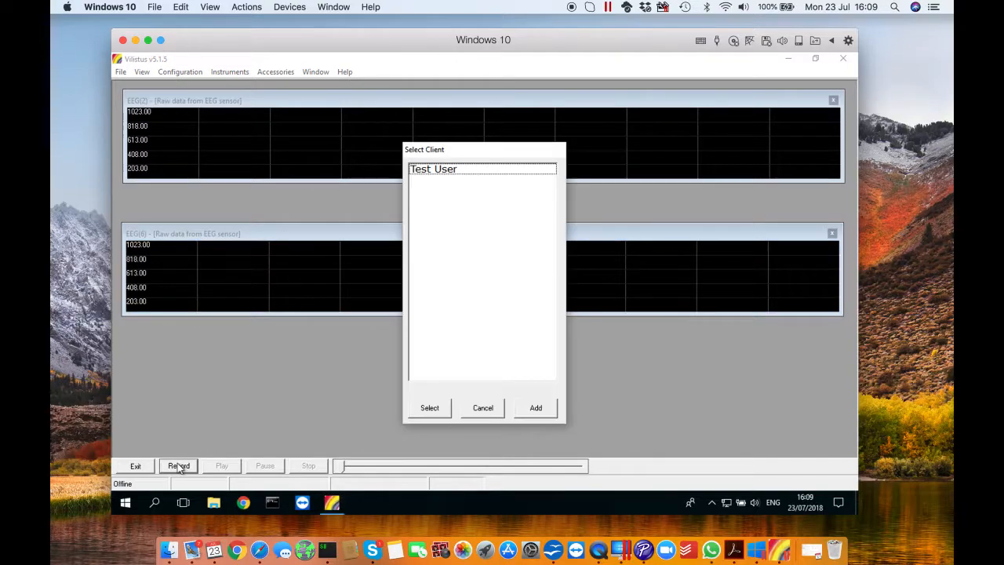
{"action": "double_click", "coordinate": [436, 170]}
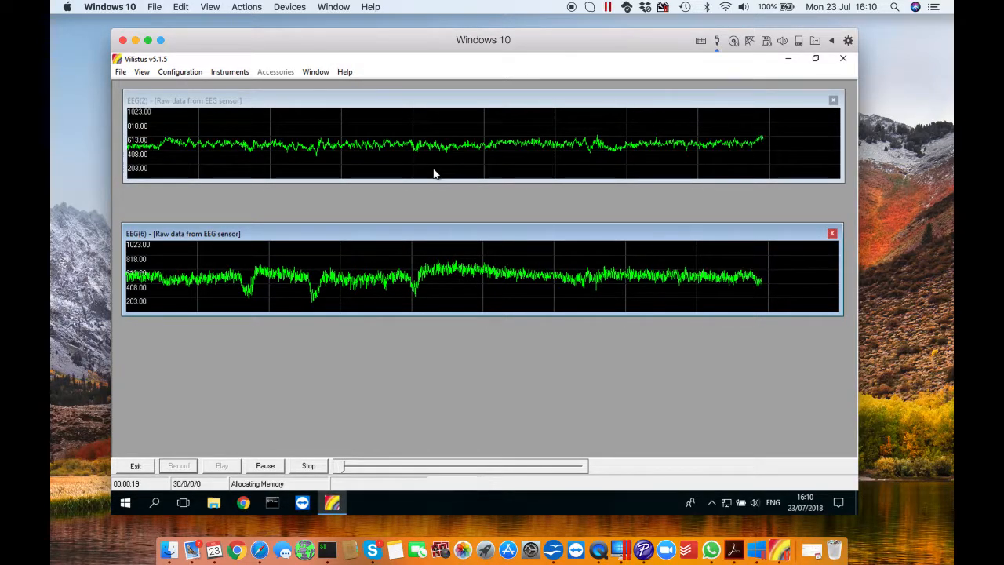
{"action": "left_click", "coordinate": [308, 466]}
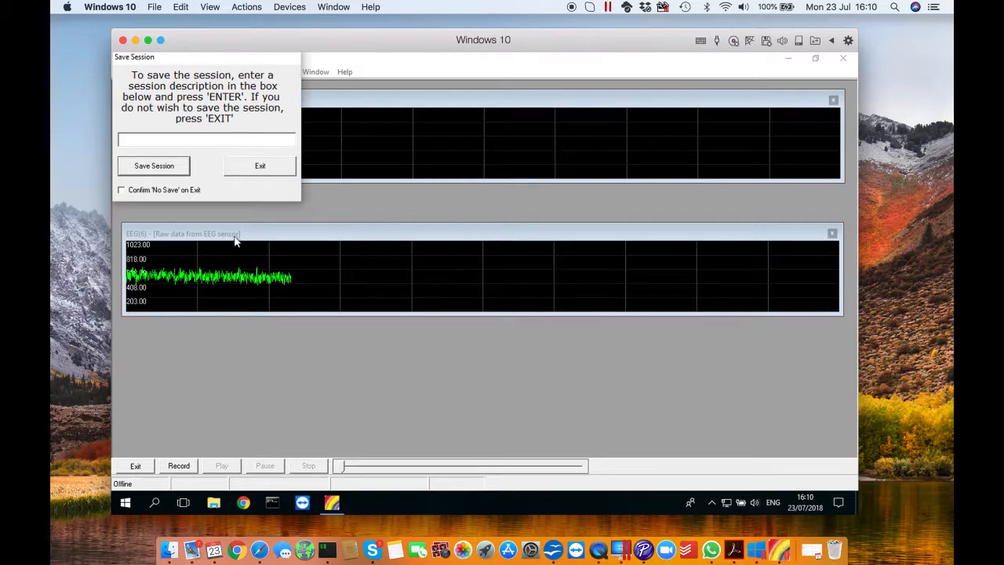
{"action": "left_click", "coordinate": [259, 167]}
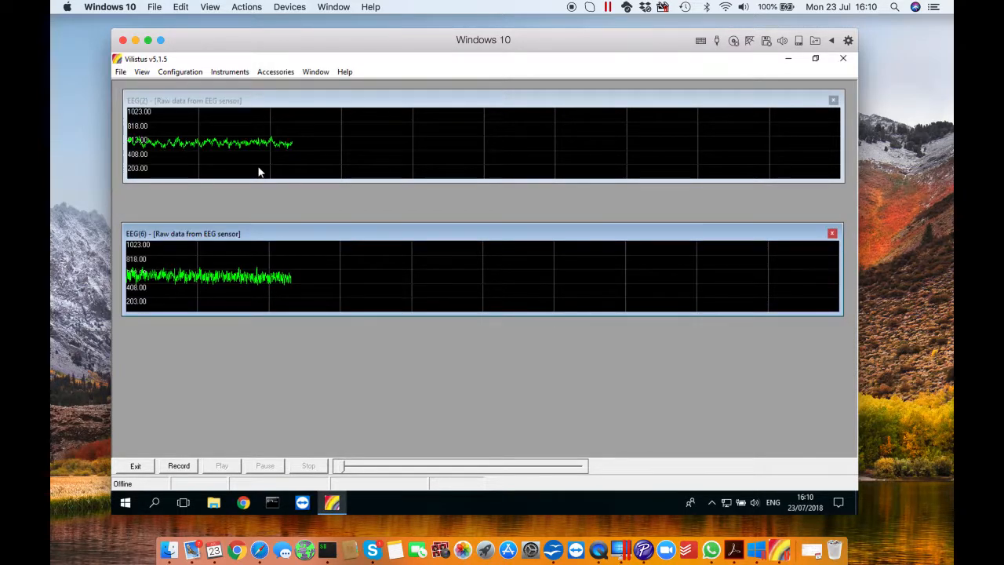
Add the Auto-Pilot instrument, move its control panel below the time series windows, and load Evening Land as the feedback track
{"action": "left_click", "coordinate": [238, 73]}
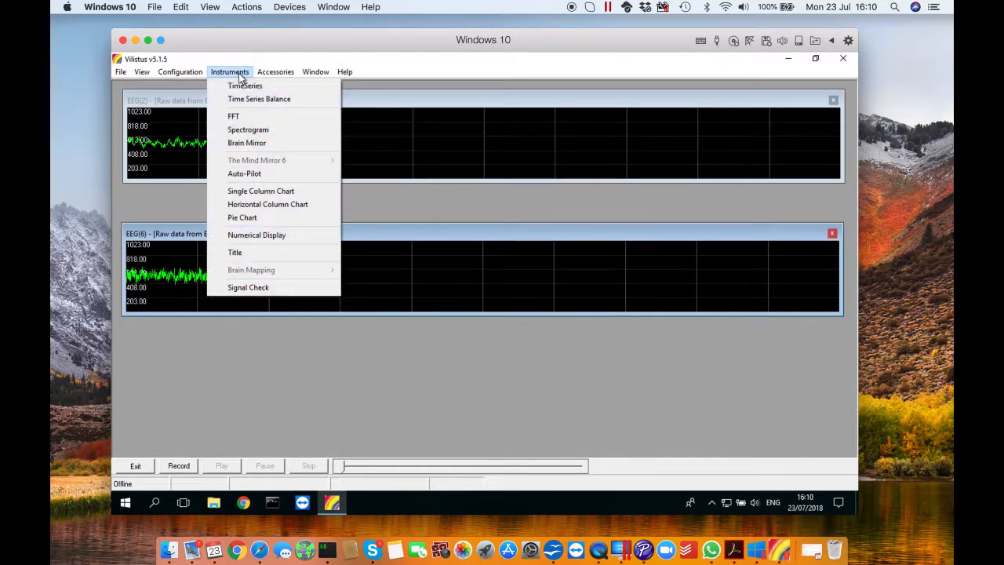
{"action": "left_click", "coordinate": [246, 174]}
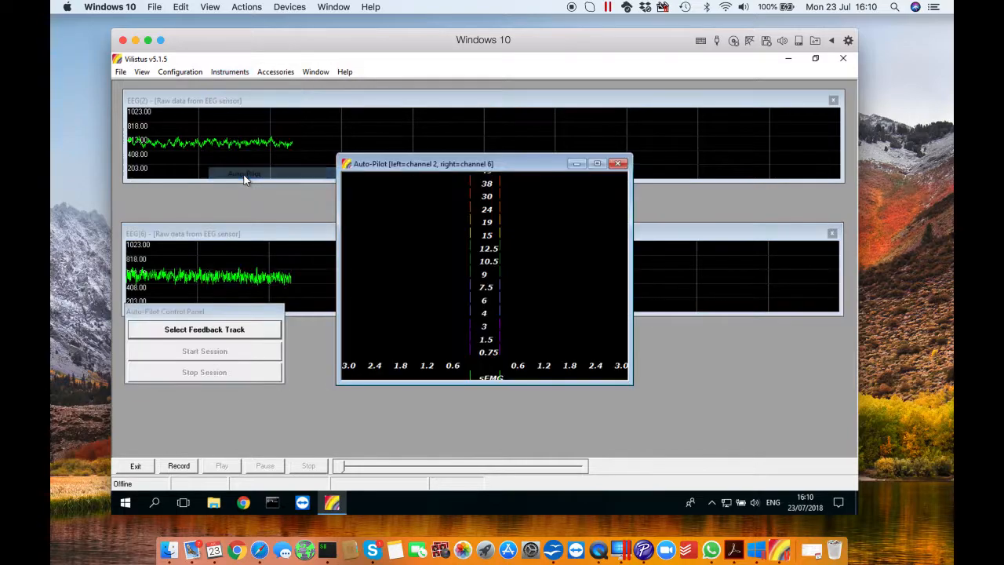
{"action": "left_click_drag", "start_coordinate": [197, 312], "coordinate": [205, 358]}
{"action": "left_click", "coordinate": [208, 377]}
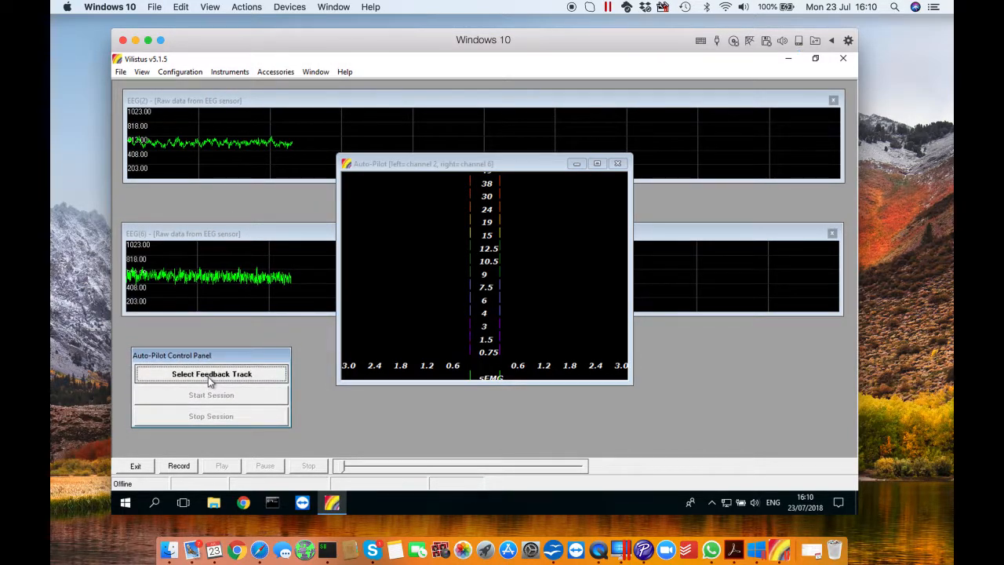
{"action": "left_click", "coordinate": [274, 291]}
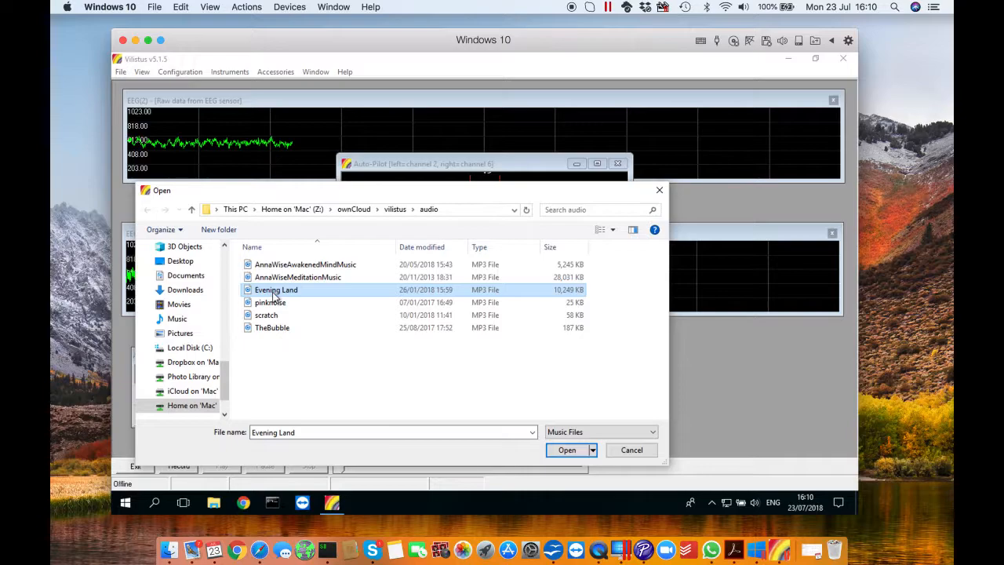
{"action": "left_click", "coordinate": [566, 450]}
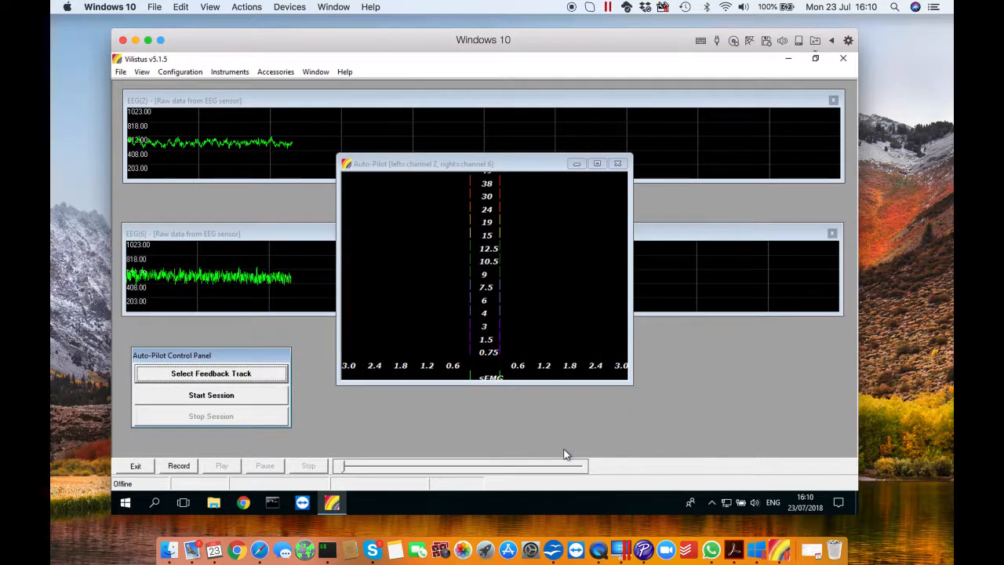
Run an Auto-Pilot feedback session for the test client and stop the session
{"action": "left_click", "coordinate": [243, 396]}
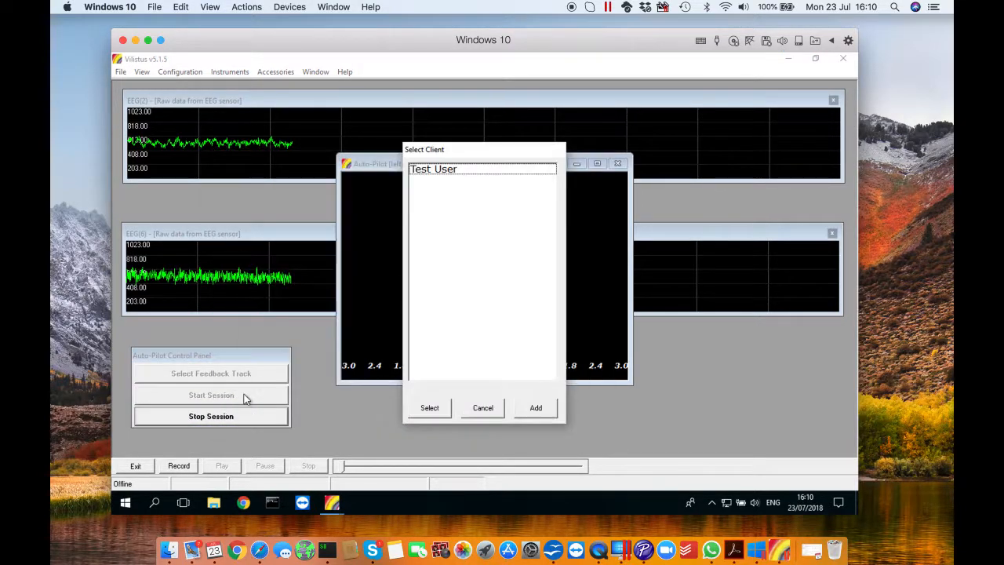
{"action": "left_click", "coordinate": [432, 171]}
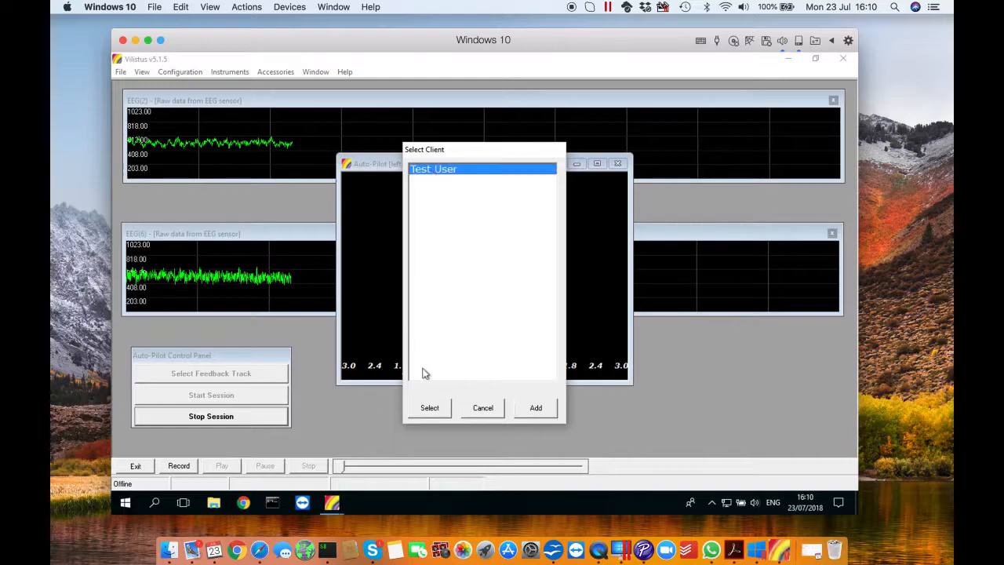
{"action": "left_click", "coordinate": [429, 408]}
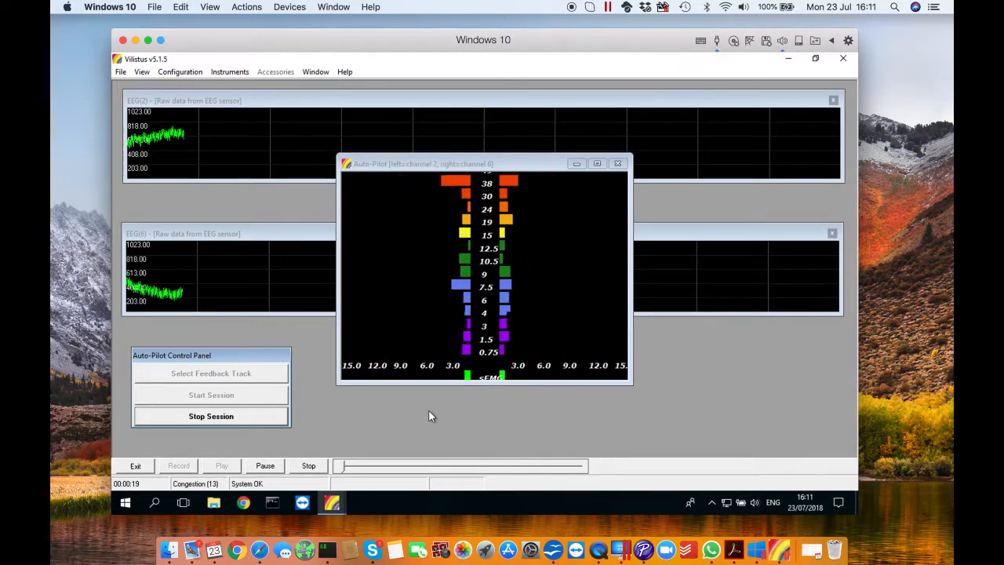
{"action": "left_click", "coordinate": [240, 416]}
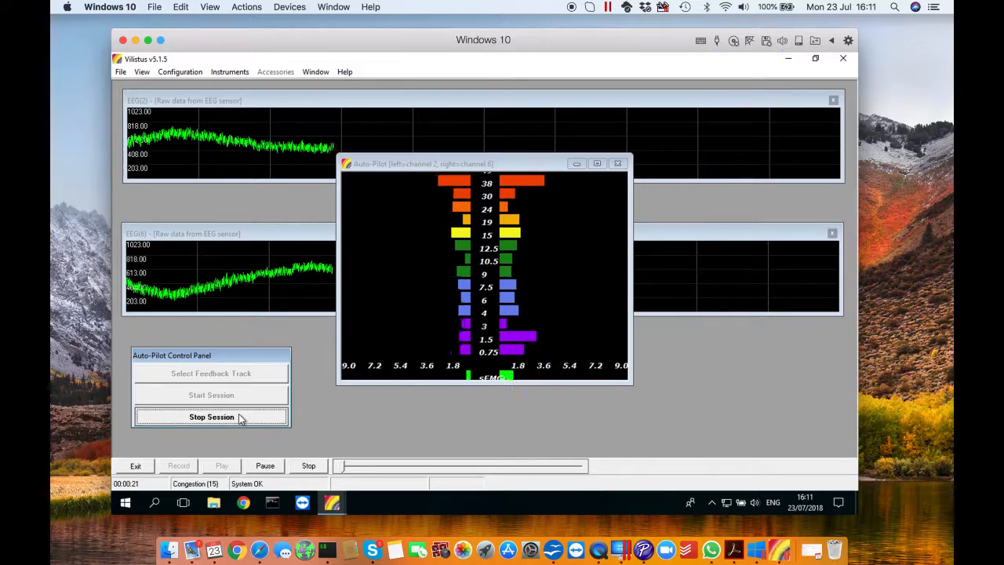